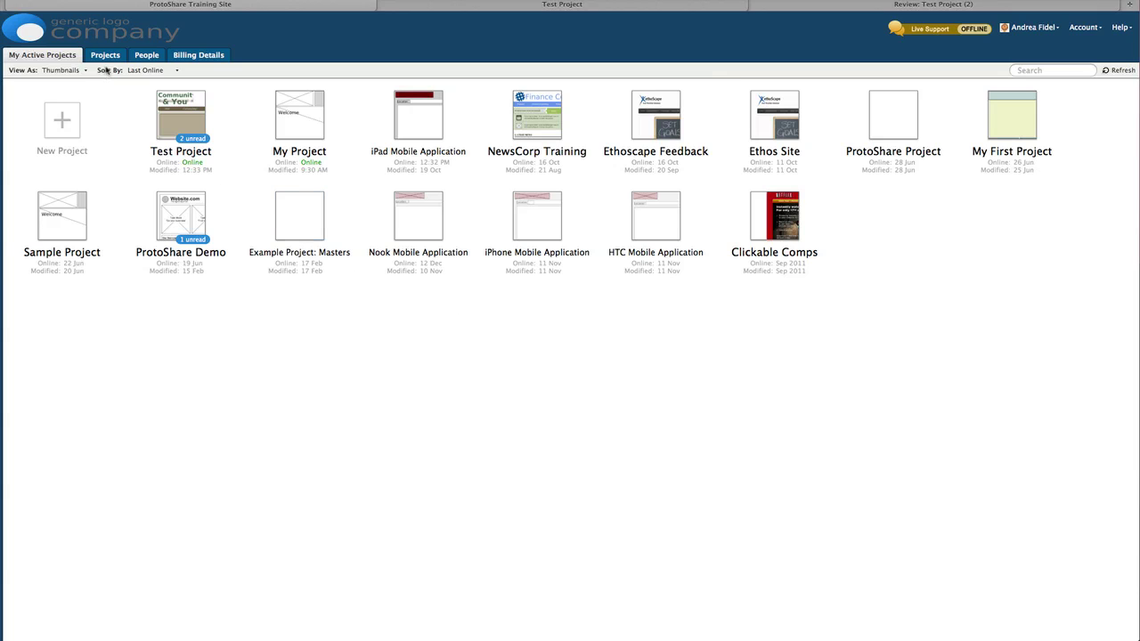
# Step: Look over the Projects and People lists and the Test Project dashboard and review pages, ending on People
pyautogui.click(105, 57)
pyautogui.click(145, 57)
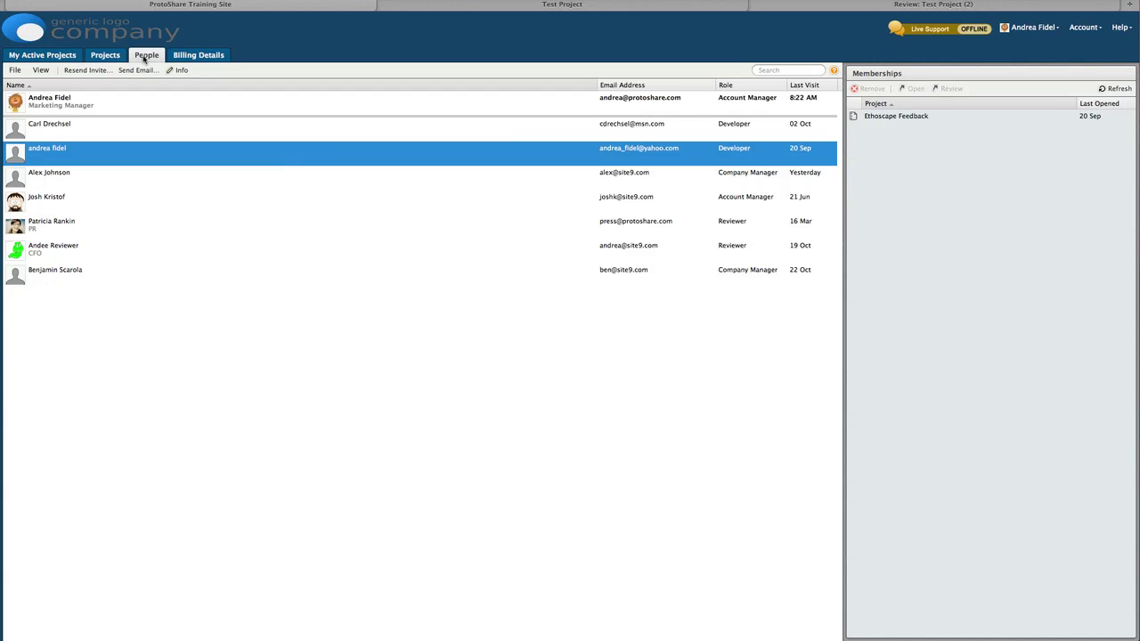
pyautogui.click(438, 6)
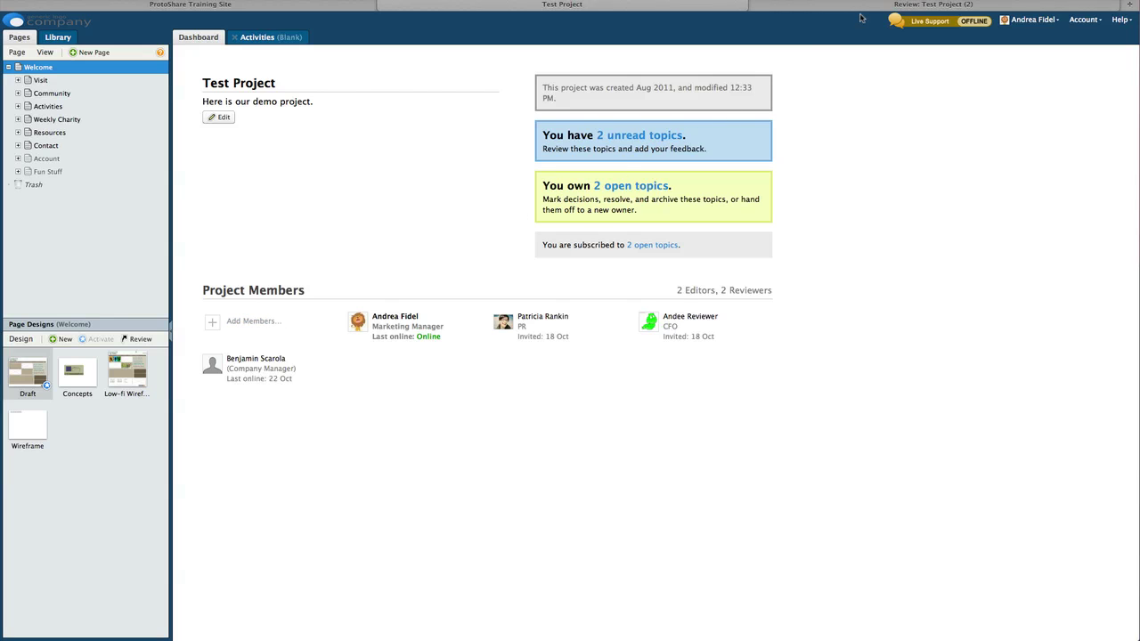
pyautogui.click(870, 7)
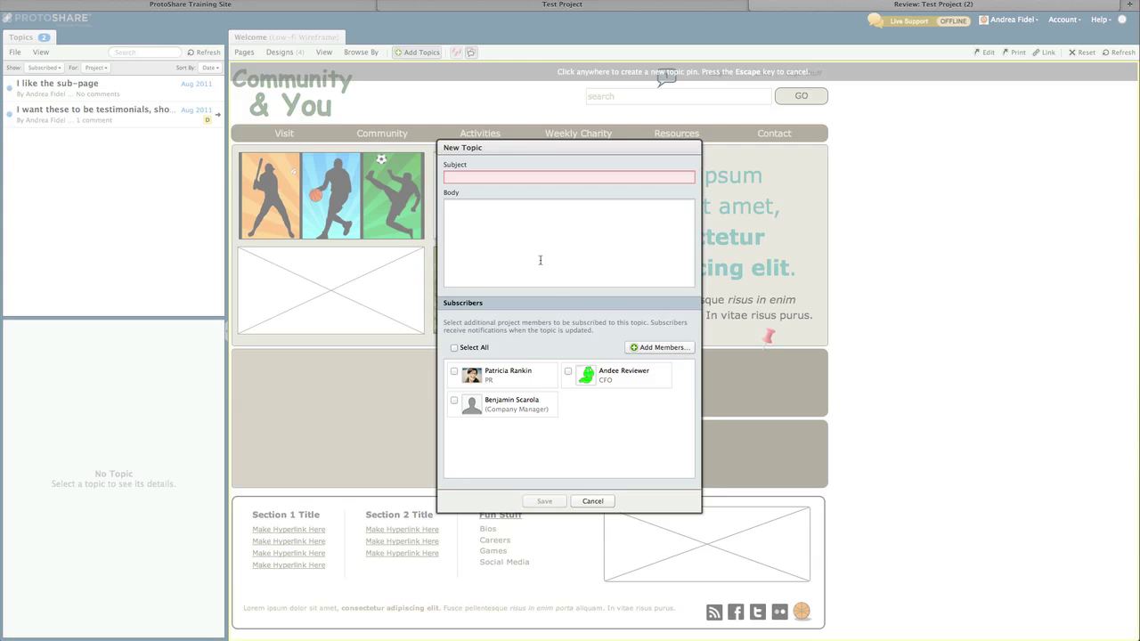
pyautogui.click(214, 8)
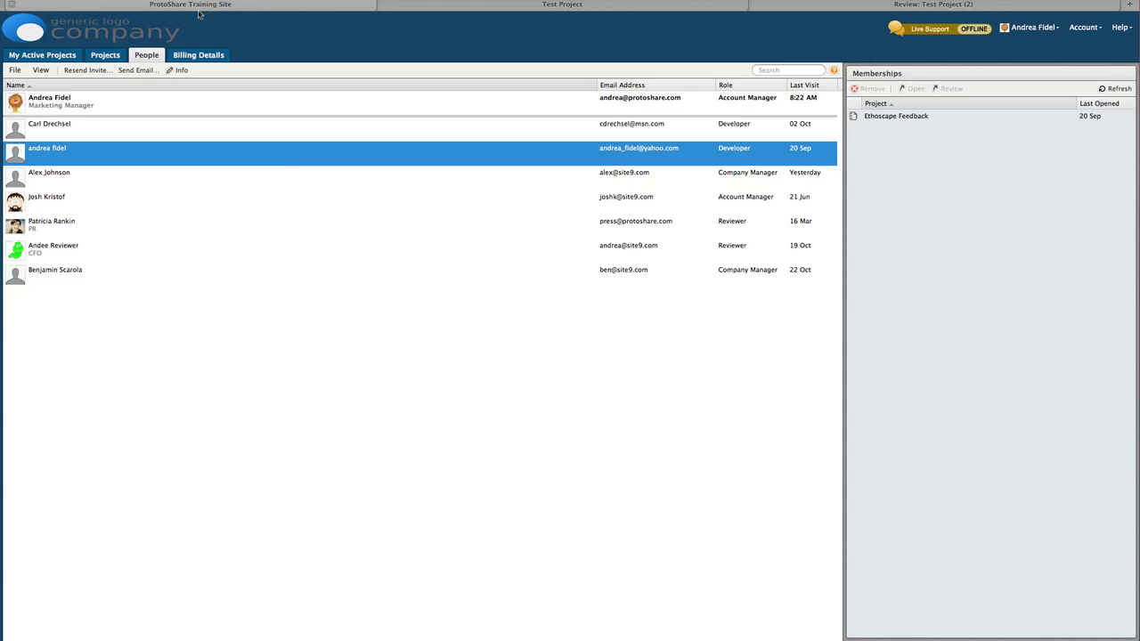
# Step: Show all projects and select Test Project to see its four members and roles
pyautogui.click(108, 57)
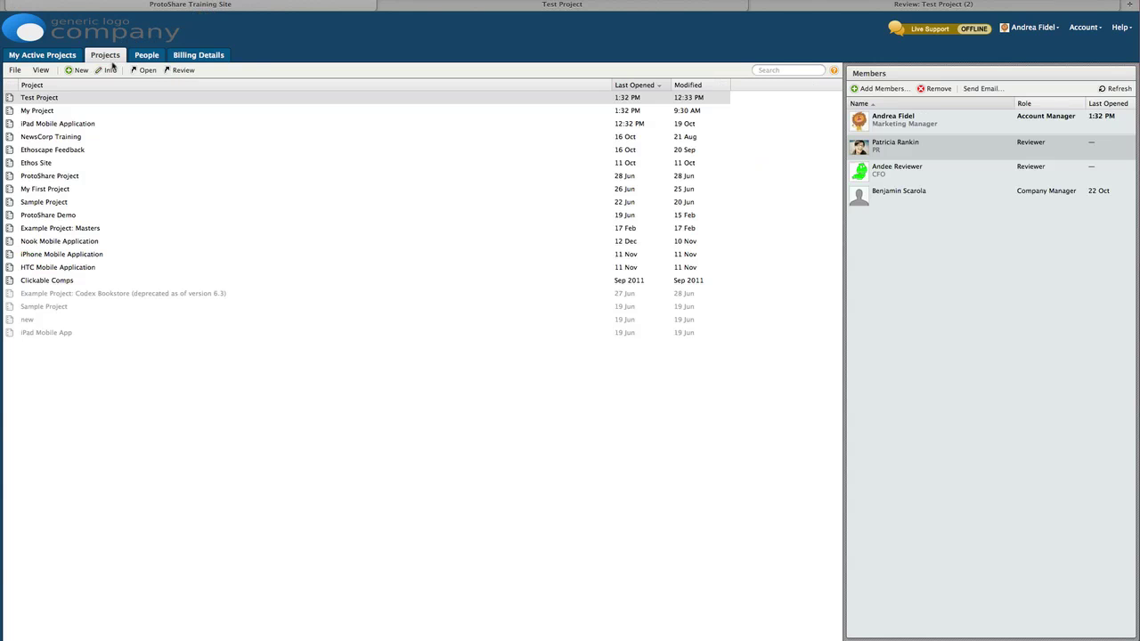
pyautogui.click(118, 99)
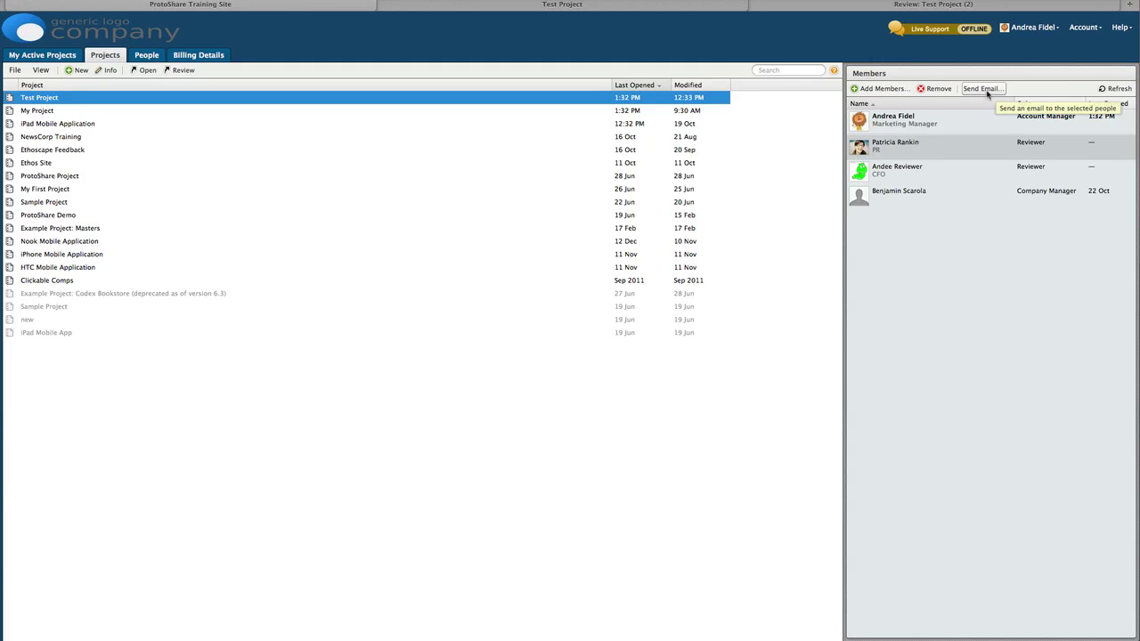
# Step: Add the existing developer to Test Project from the member suggestions
pyautogui.click(880, 90)
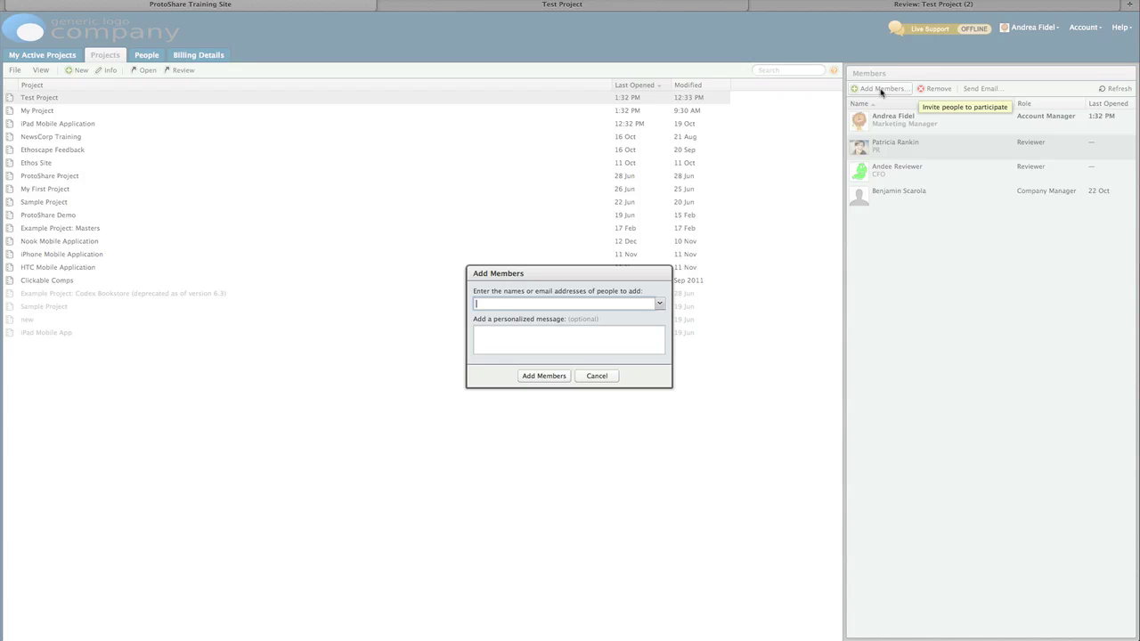
pyautogui.click(659, 302)
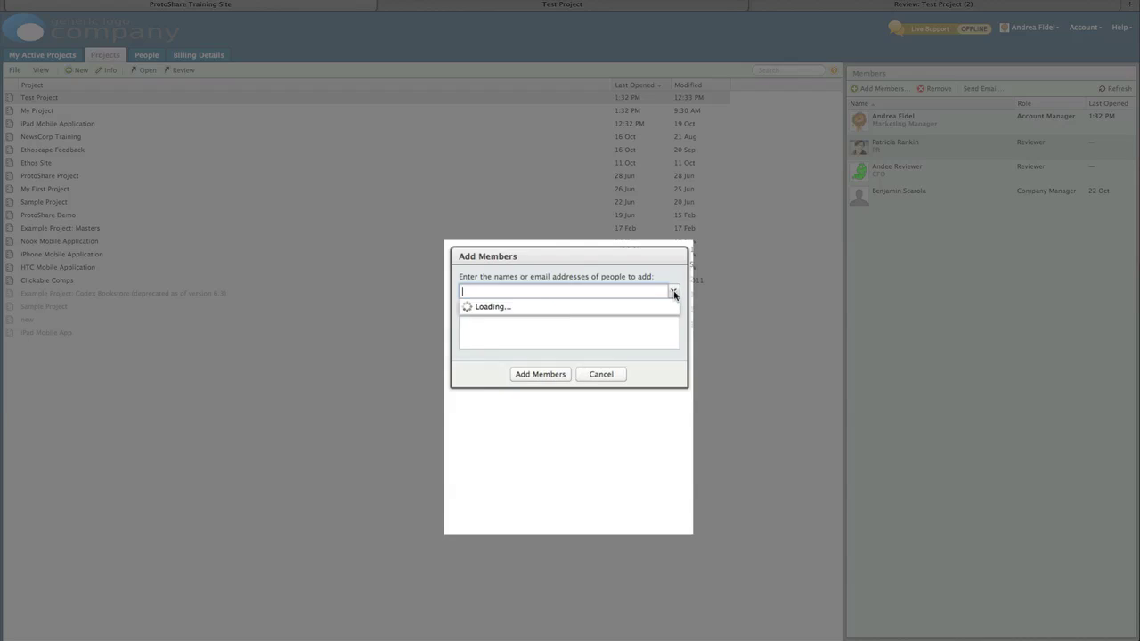
pyautogui.click(654, 337)
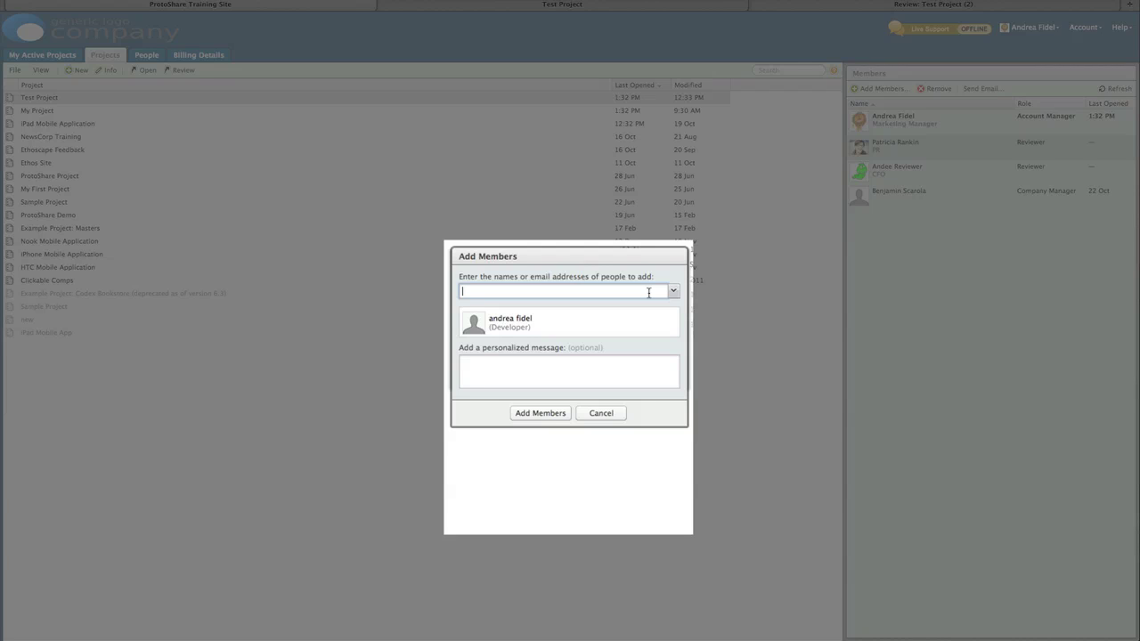
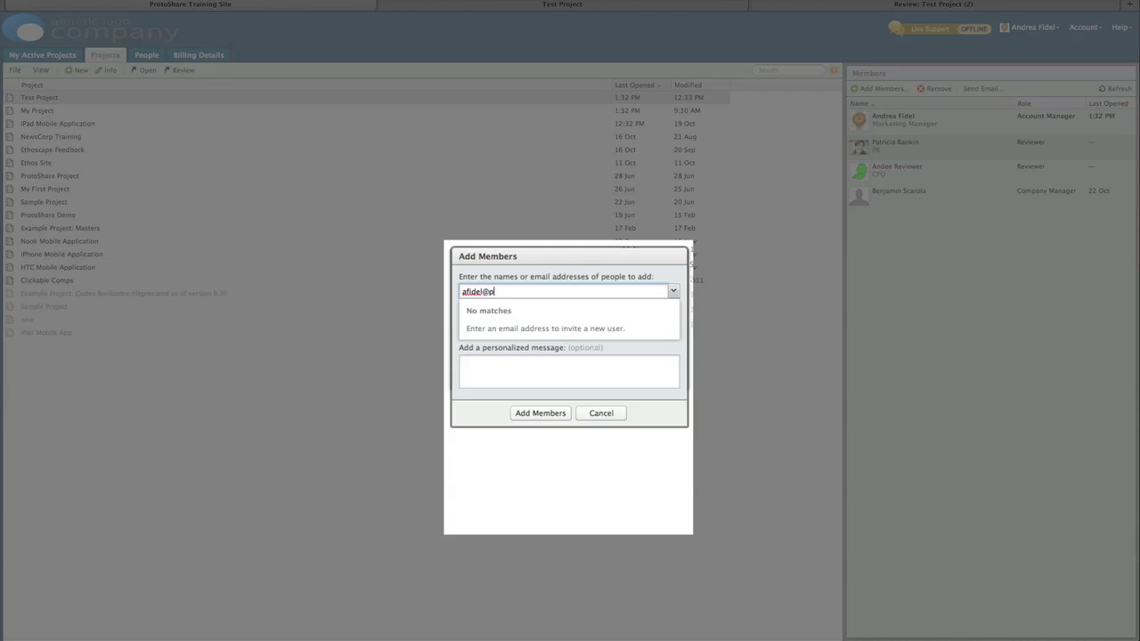
# Step: Invite two new people by e-mail address with the Reviewer role and add them as members
pyautogui.press('Return')
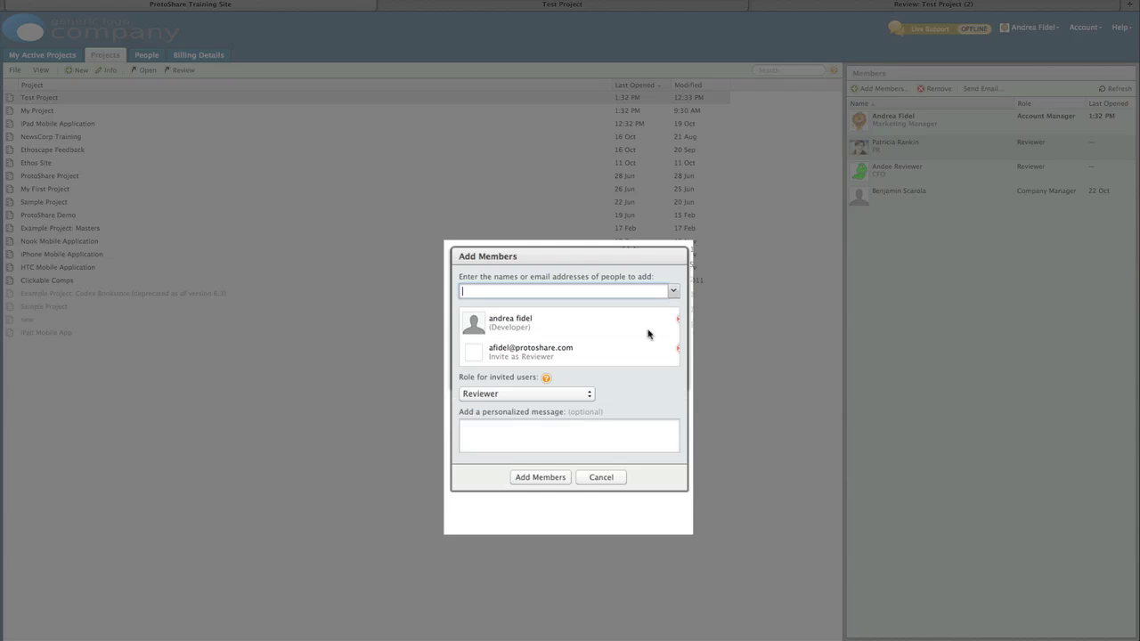
pyautogui.click(588, 393)
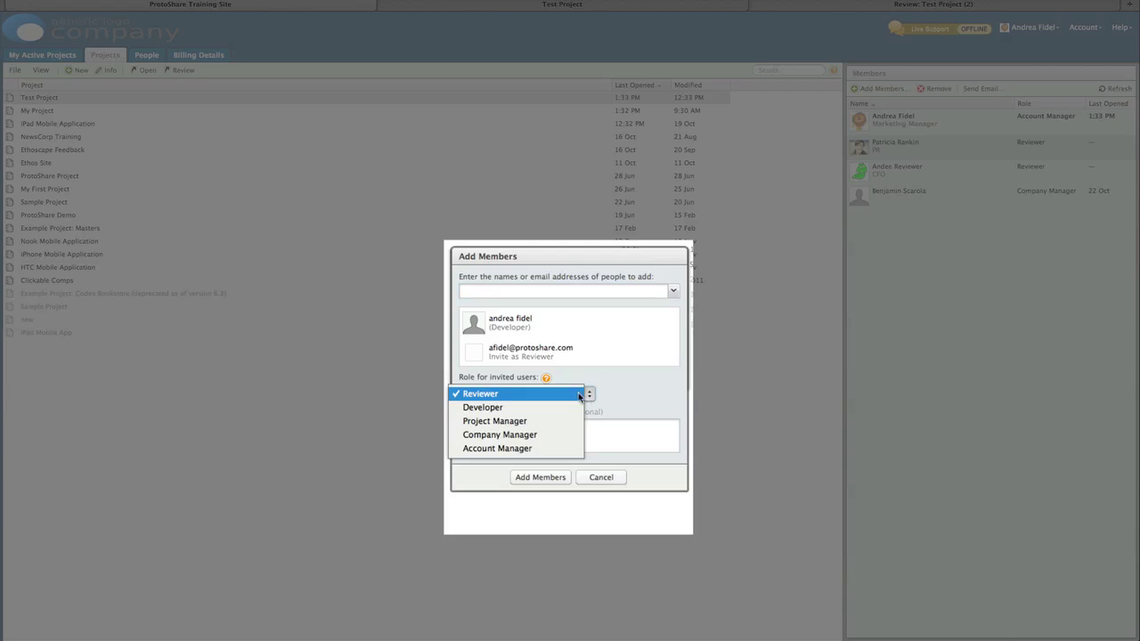
pyautogui.click(577, 394)
pyautogui.click(580, 286)
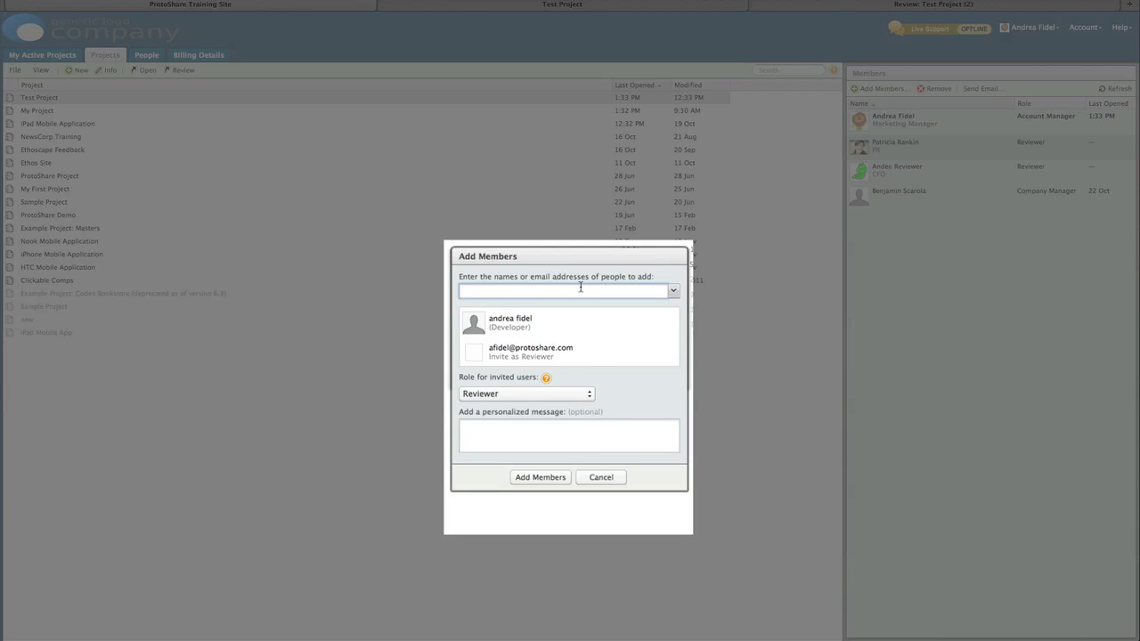
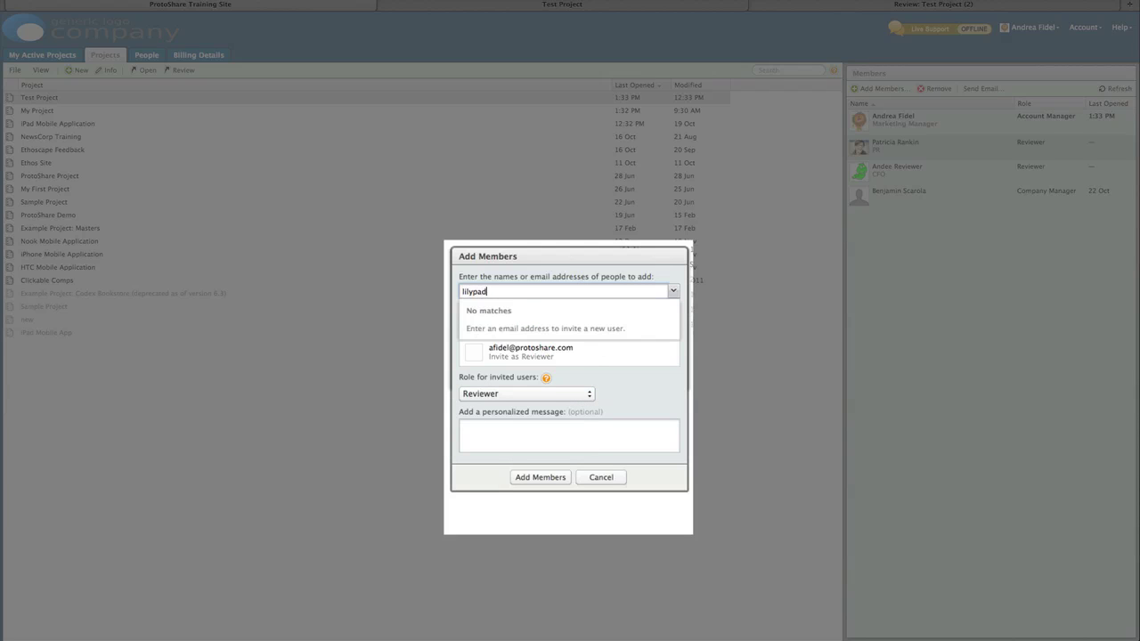
pyautogui.press('Return')
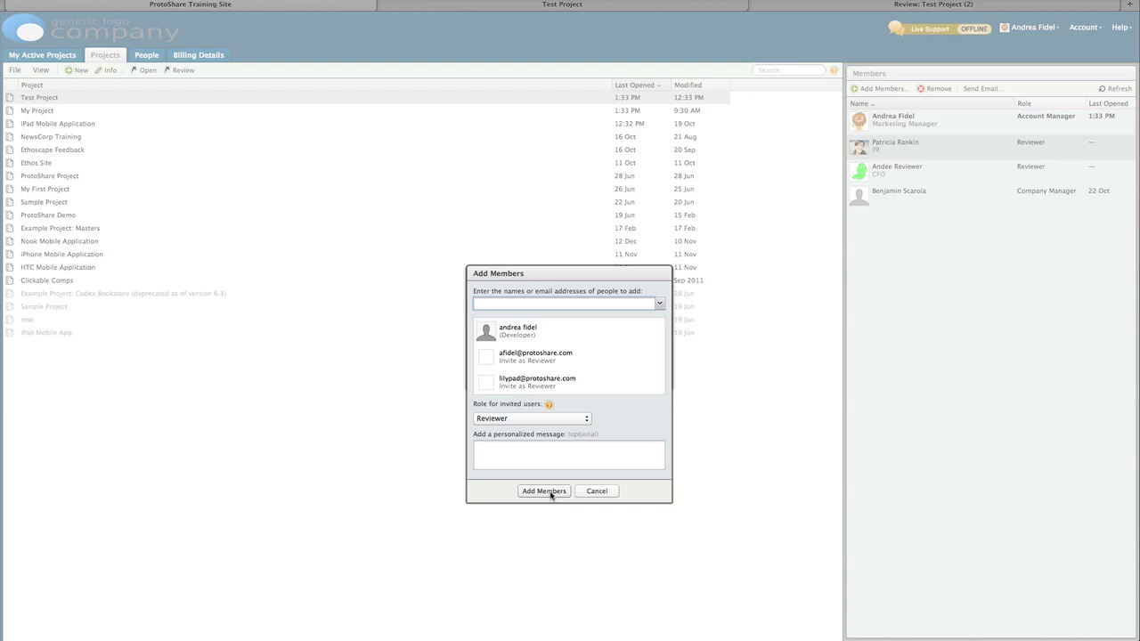
pyautogui.click(545, 507)
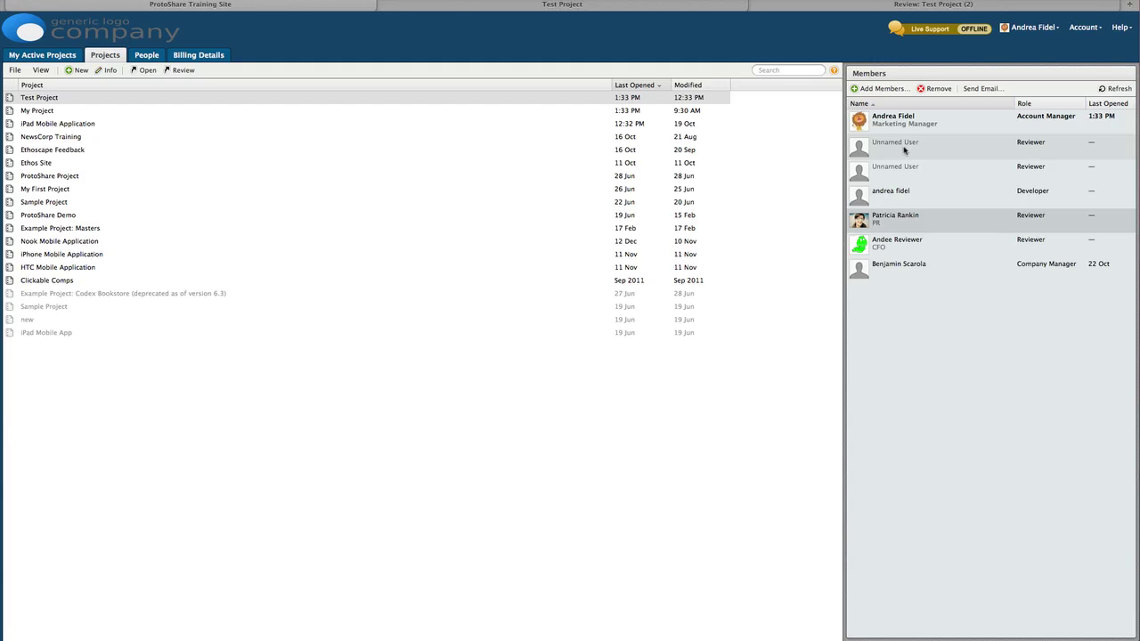
# Step: Multi-select My Project, Ethoscape Feedback, ProtoShare Project and Sample Project to see their shared members
pyautogui.click(582, 113)
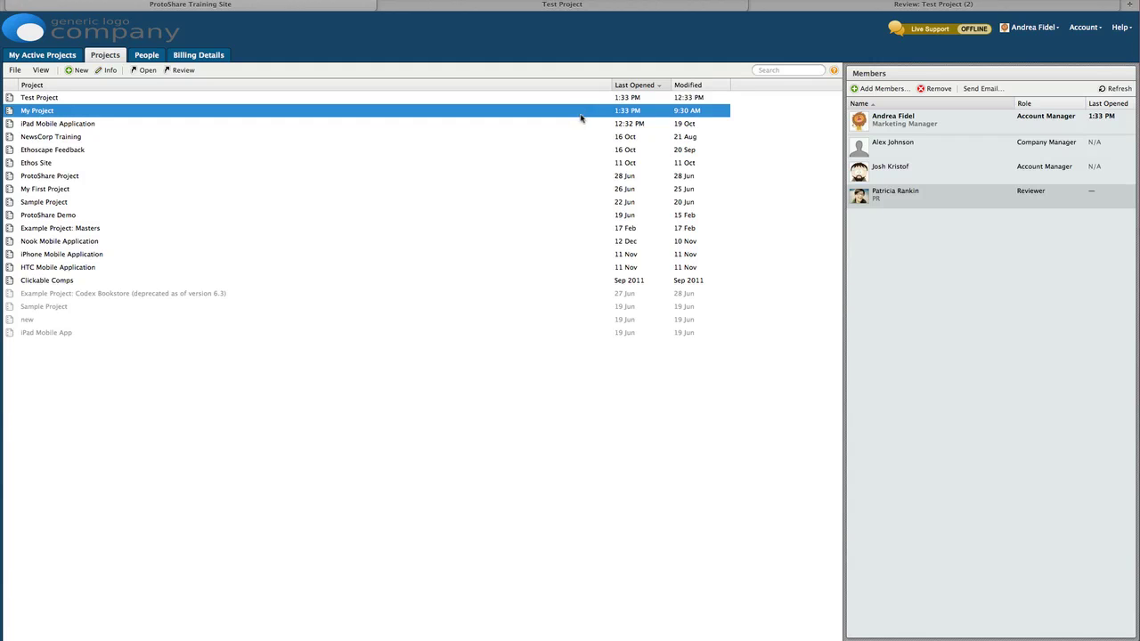
pyautogui.keyDown('ctrl'); pyautogui.click(575, 149); pyautogui.keyUp('ctrl')
pyautogui.keyDown('ctrl'); pyautogui.click(566, 176); pyautogui.keyUp('ctrl')
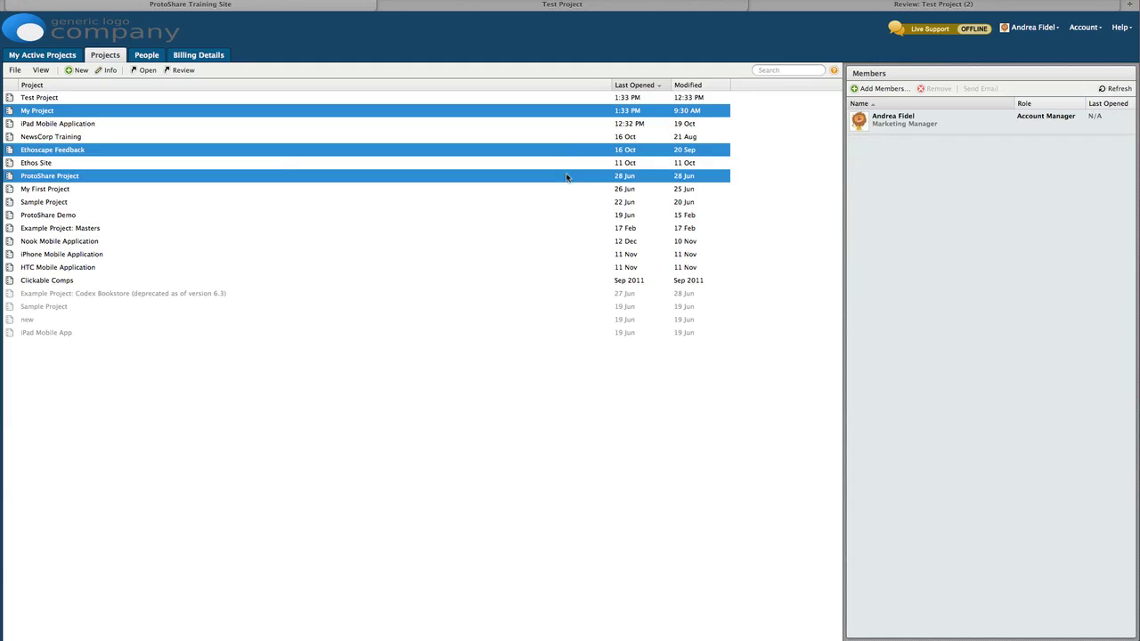
pyautogui.keyDown('ctrl'); pyautogui.click(579, 203); pyautogui.keyUp('ctrl')
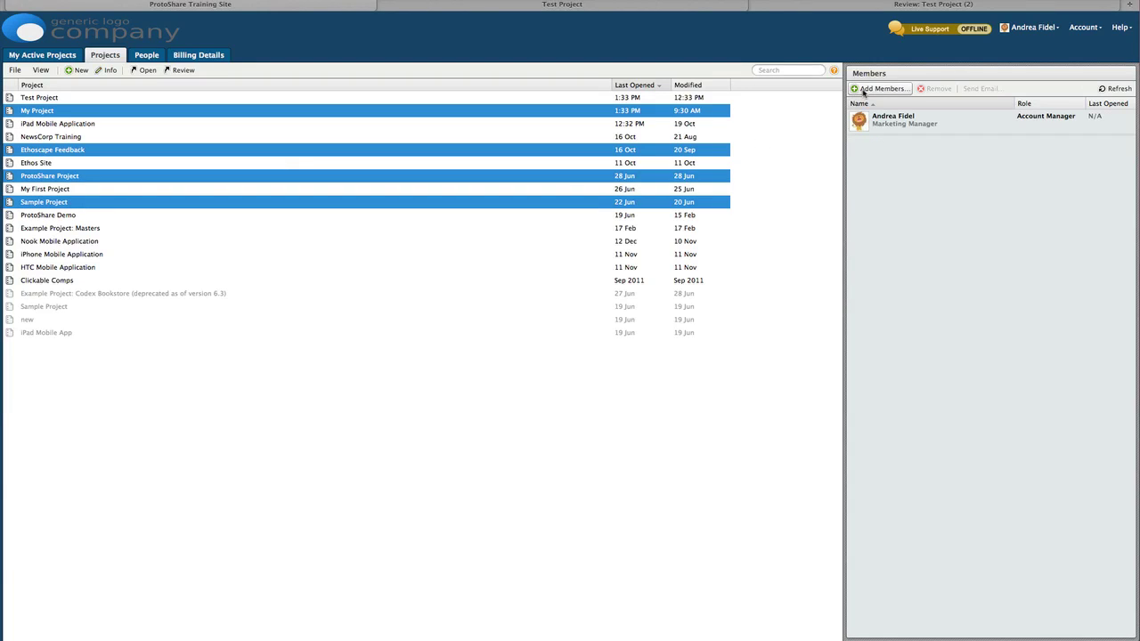
# Step: On the People list, view your own profile's role and billing access, closing it unchanged
pyautogui.click(148, 56)
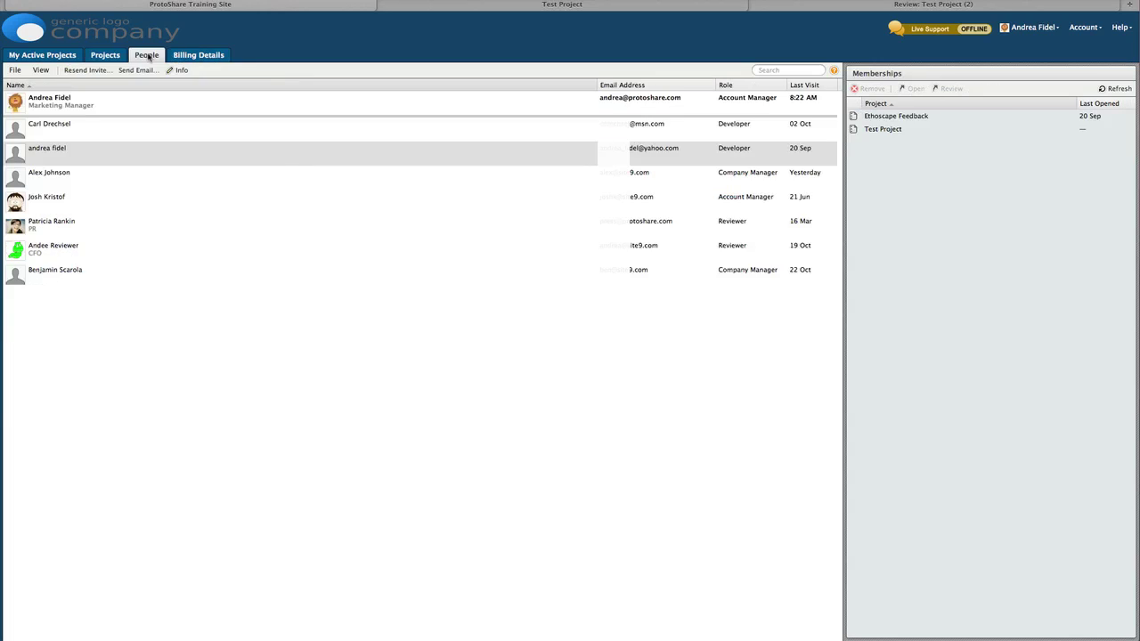
pyautogui.click(147, 100)
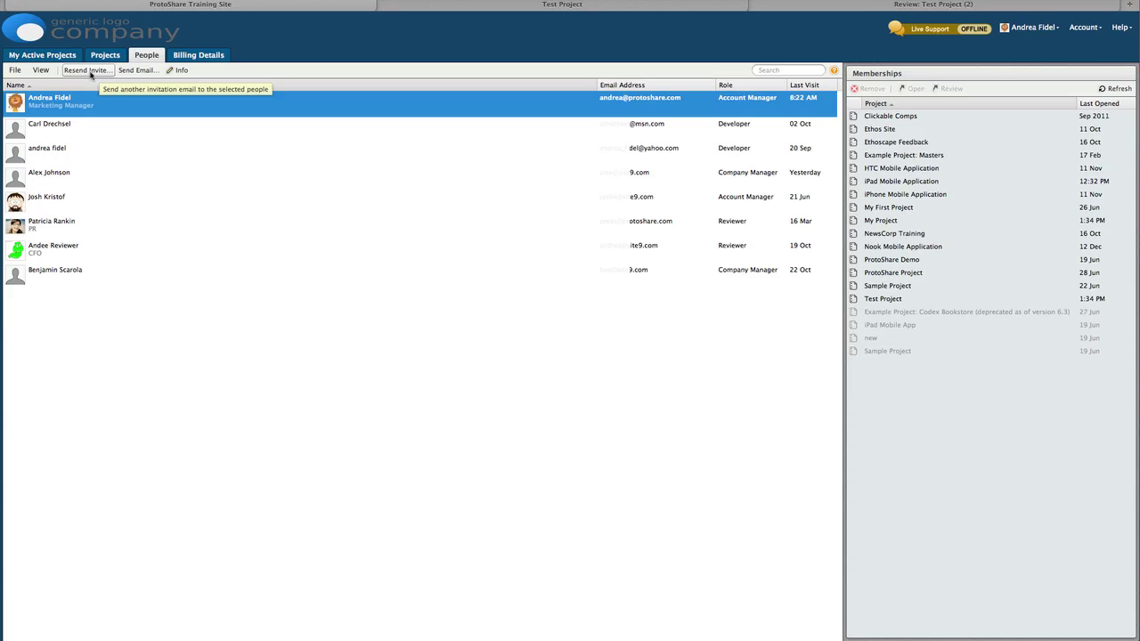
pyautogui.click(182, 70)
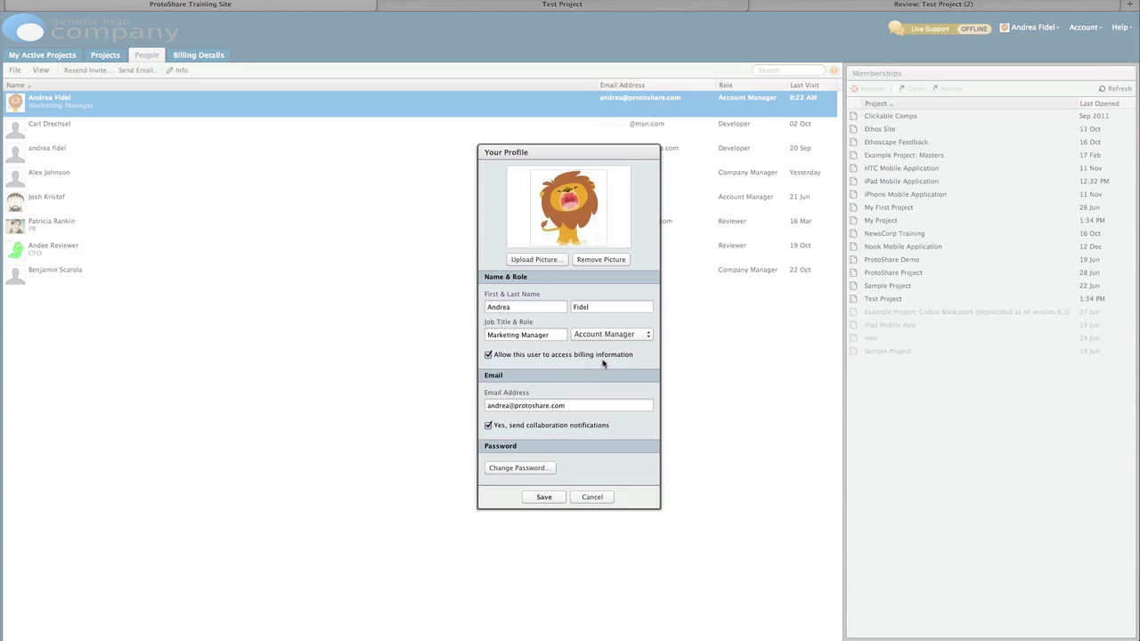
pyautogui.click(593, 497)
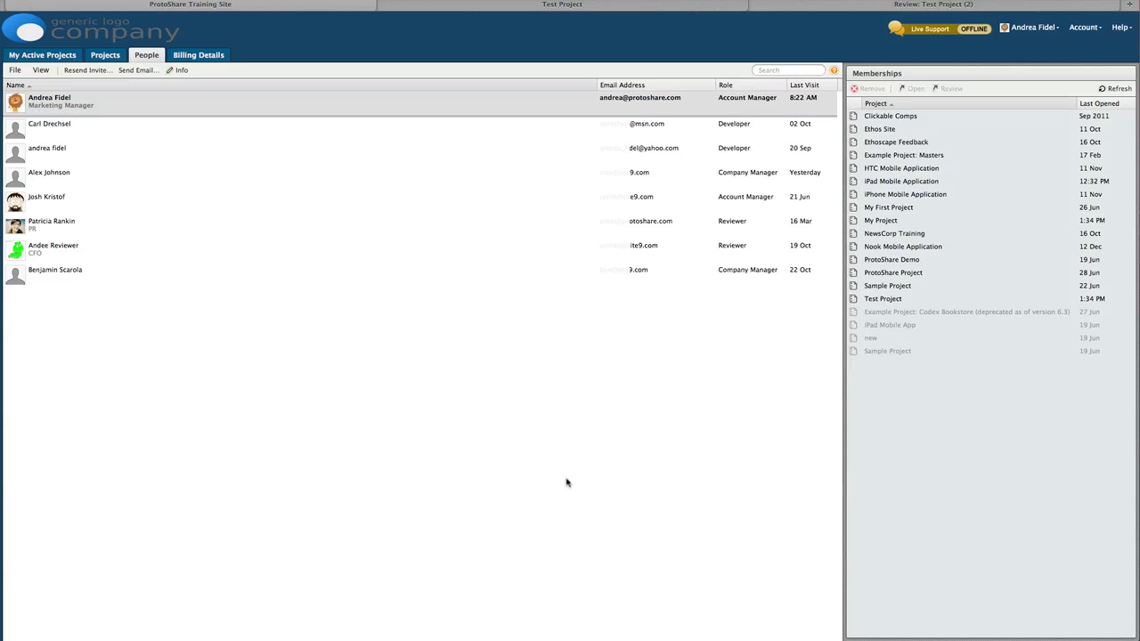
# Step: Allow the Company Manager who belongs only to My Project to access billing information and save
pyautogui.click(367, 186)
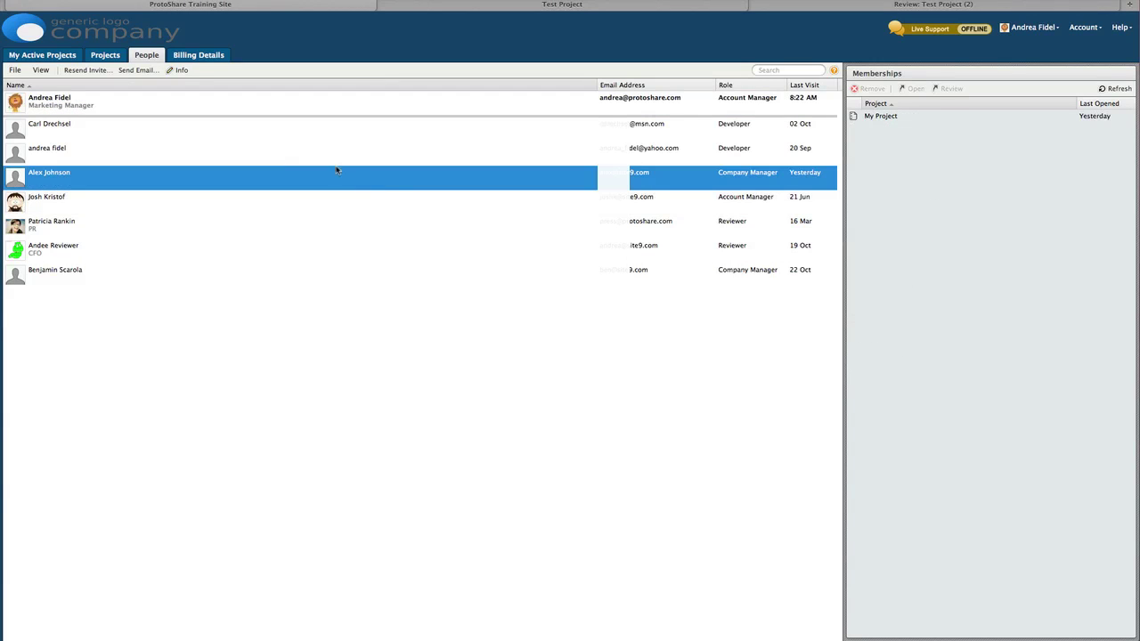
pyautogui.click(182, 71)
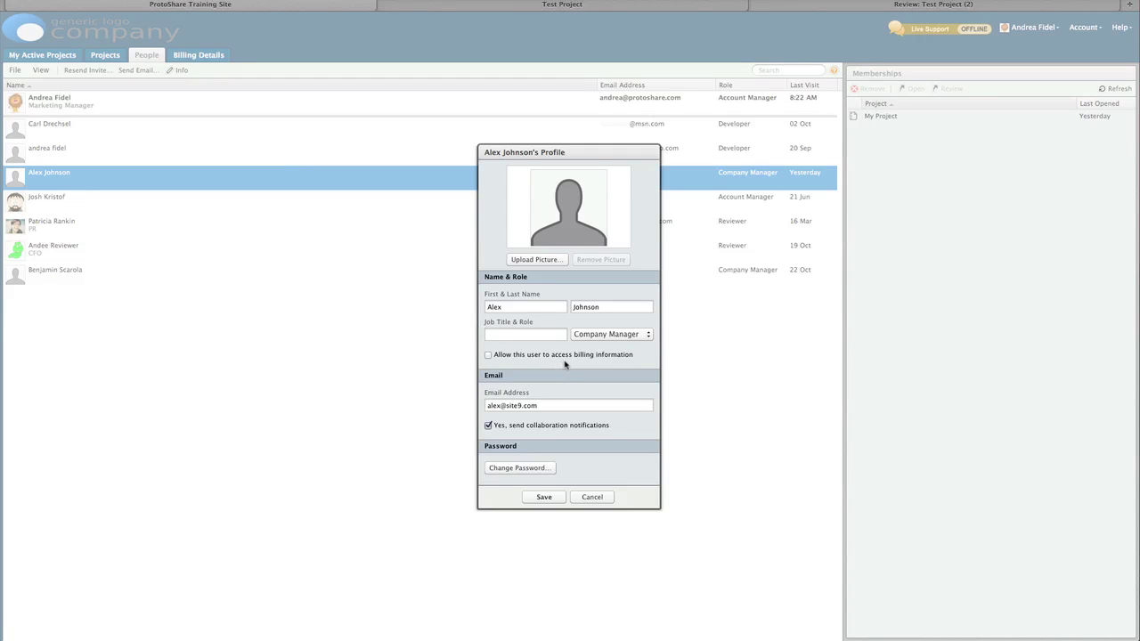
pyautogui.click(564, 357)
pyautogui.click(545, 497)
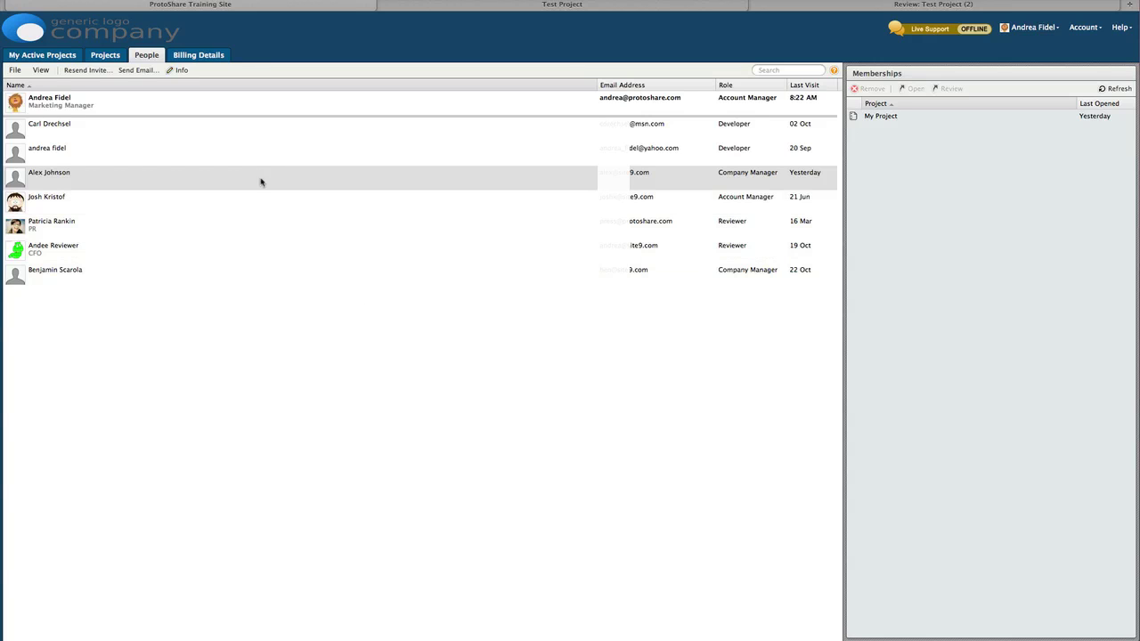
pyautogui.click(199, 57)
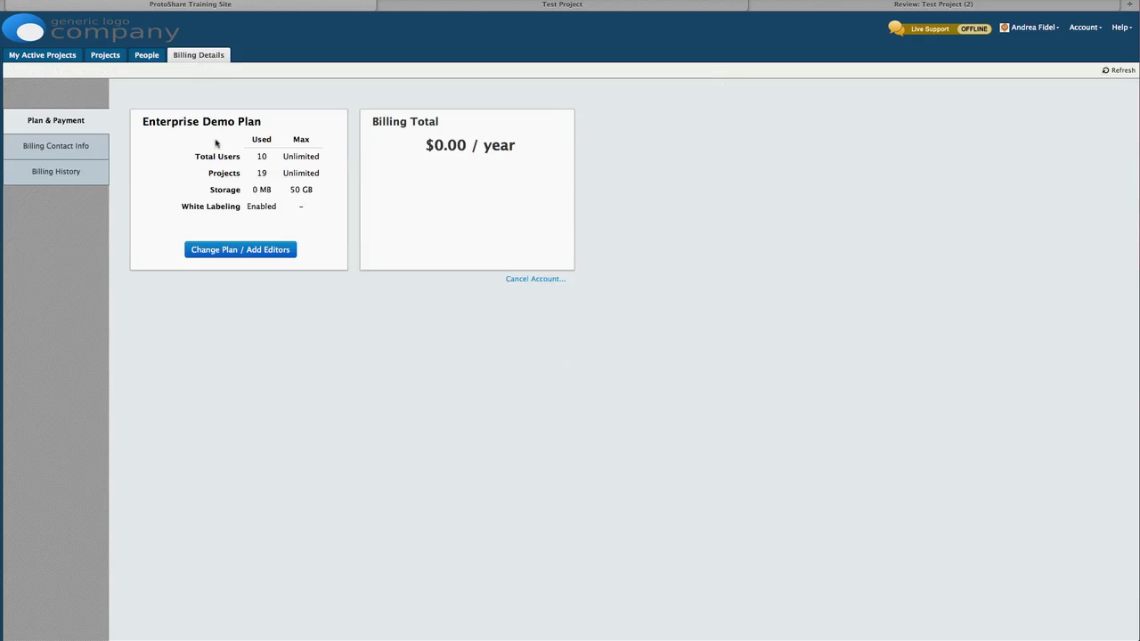